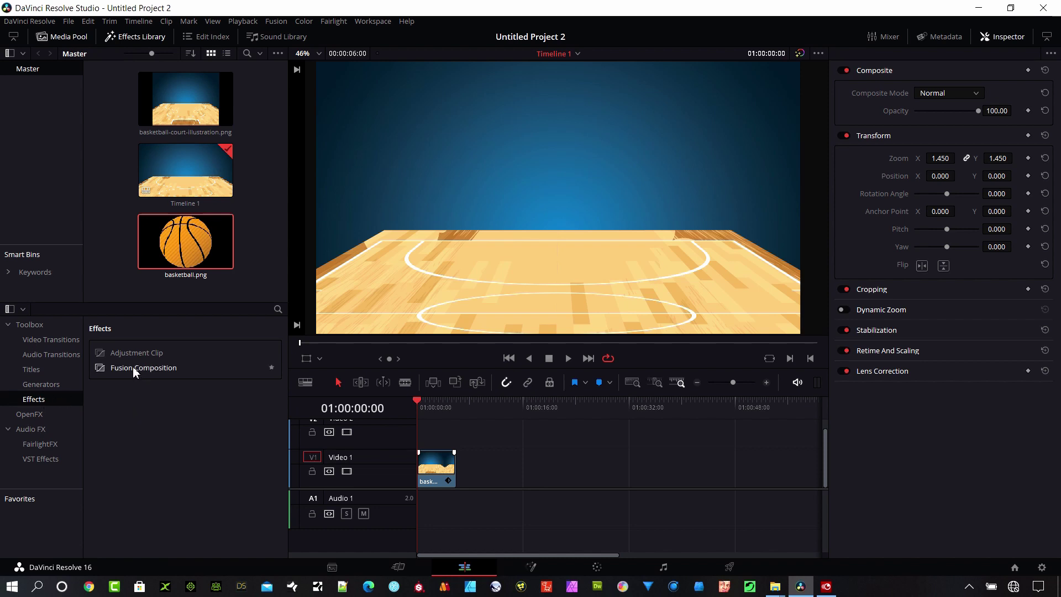
- Drag a Fusion Composition onto the track above the basketball-court clip
{"action": "left_click_drag", "start_coordinate": [133, 367], "coordinate": [421, 437]}
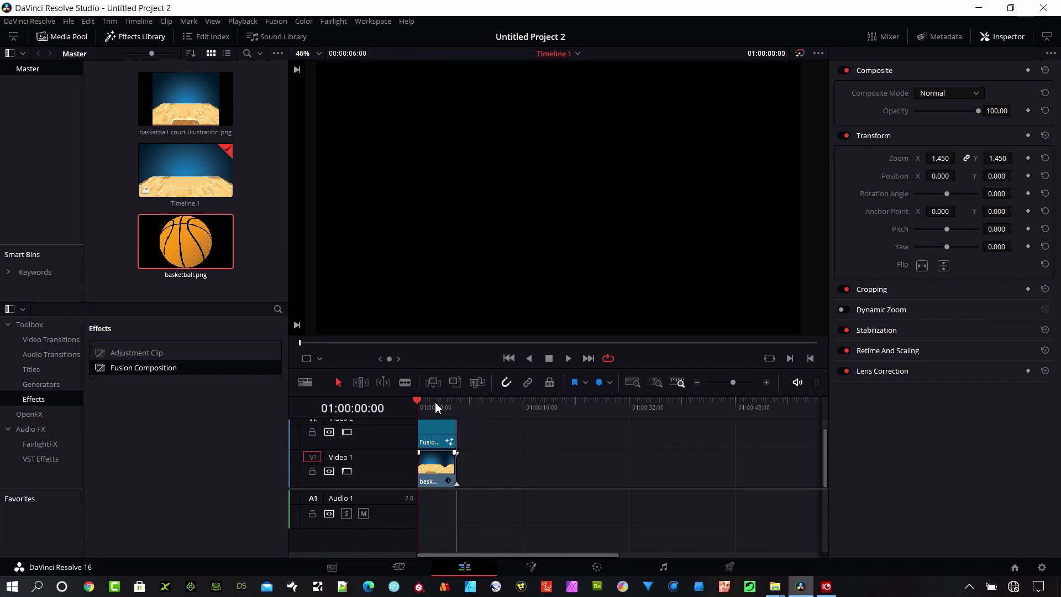
- Open the Fusion Composition clip on the Fusion page and centre MediaOut1 in the node graph
{"action": "left_click", "coordinate": [437, 404]}
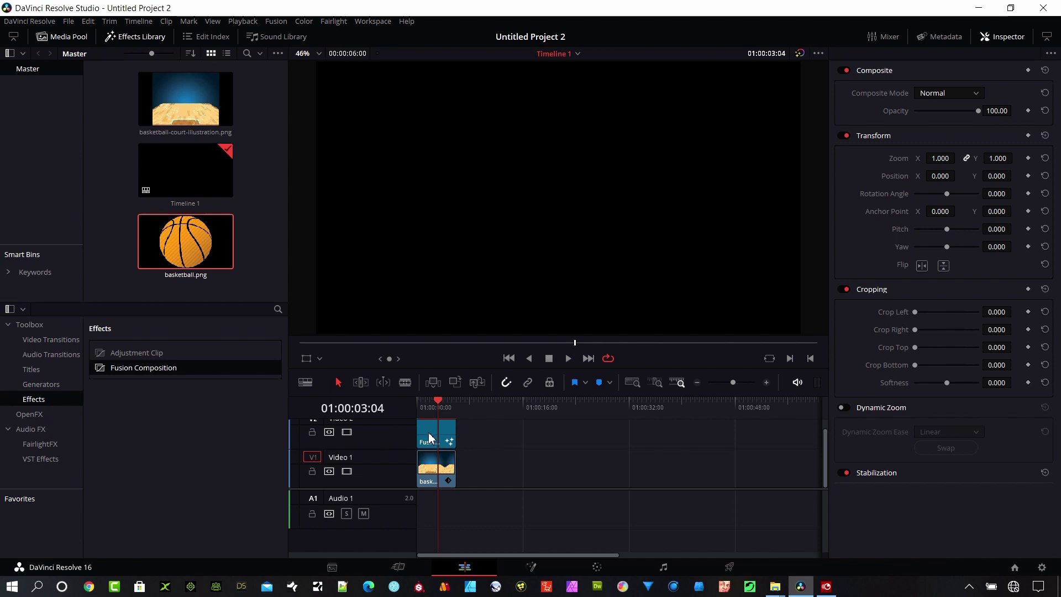
{"action": "right_click", "coordinate": [430, 438]}
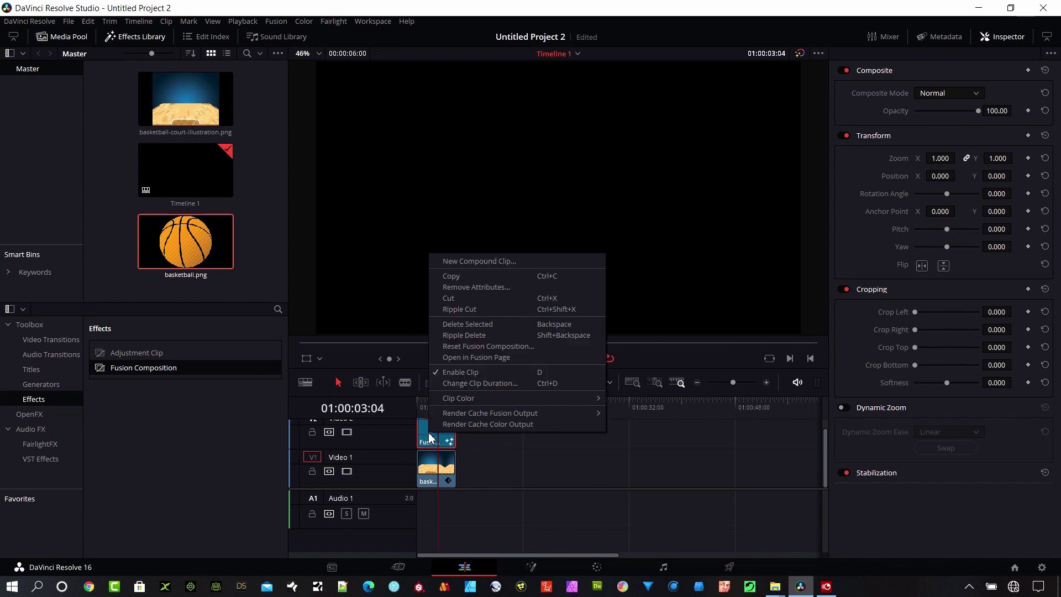
{"action": "left_click", "coordinate": [469, 359]}
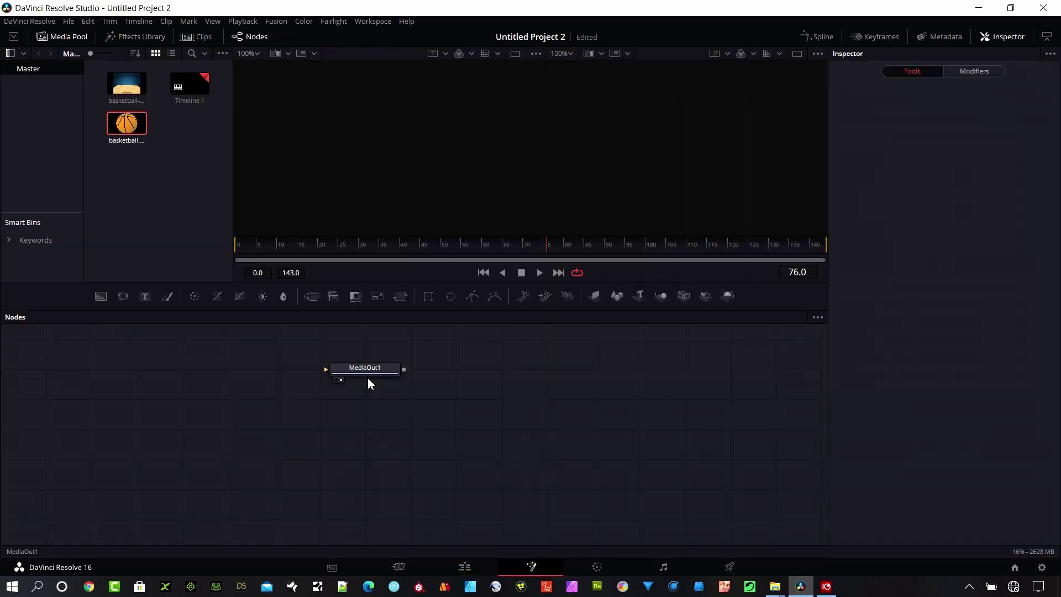
{"action": "left_click_drag", "start_coordinate": [367, 378], "coordinate": [548, 434]}
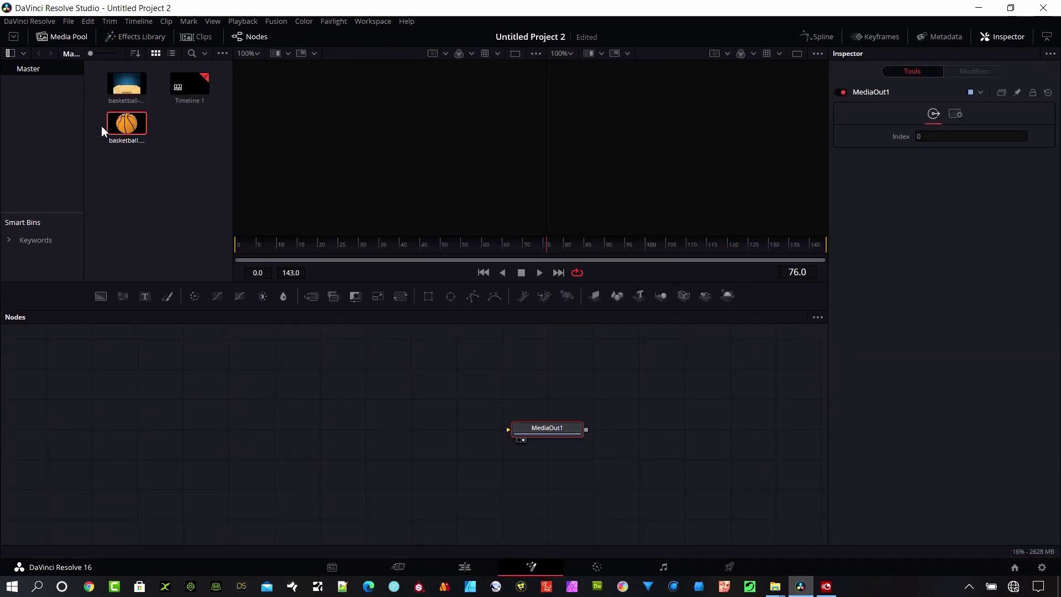
- Add basketball.png to the node graph as MediaIn1 feeding MediaOut1
{"action": "left_click_drag", "start_coordinate": [120, 127], "coordinate": [541, 434]}
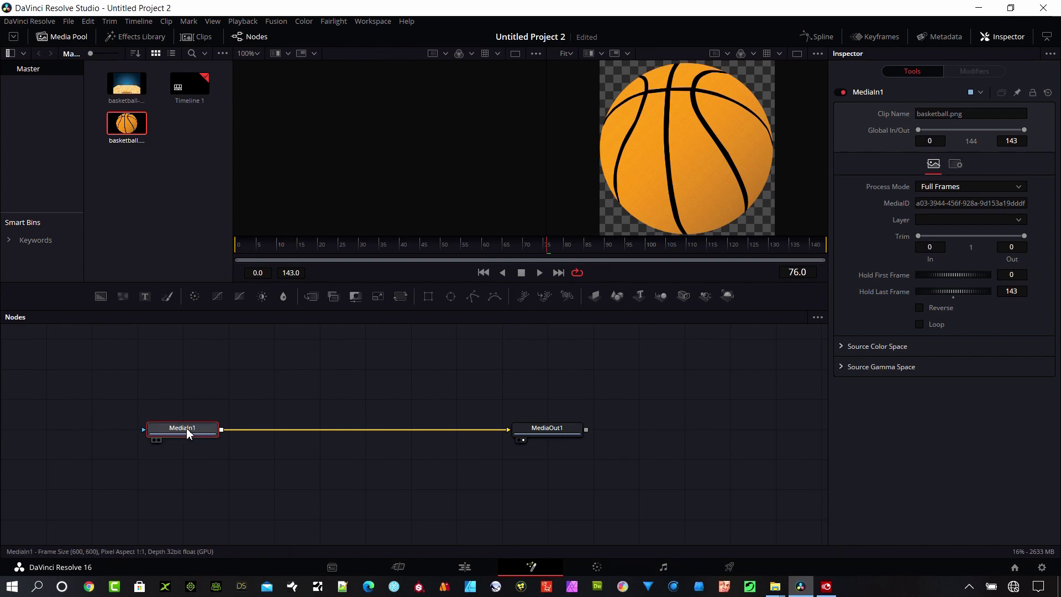
{"action": "mouse_move", "coordinate": [187, 433]}
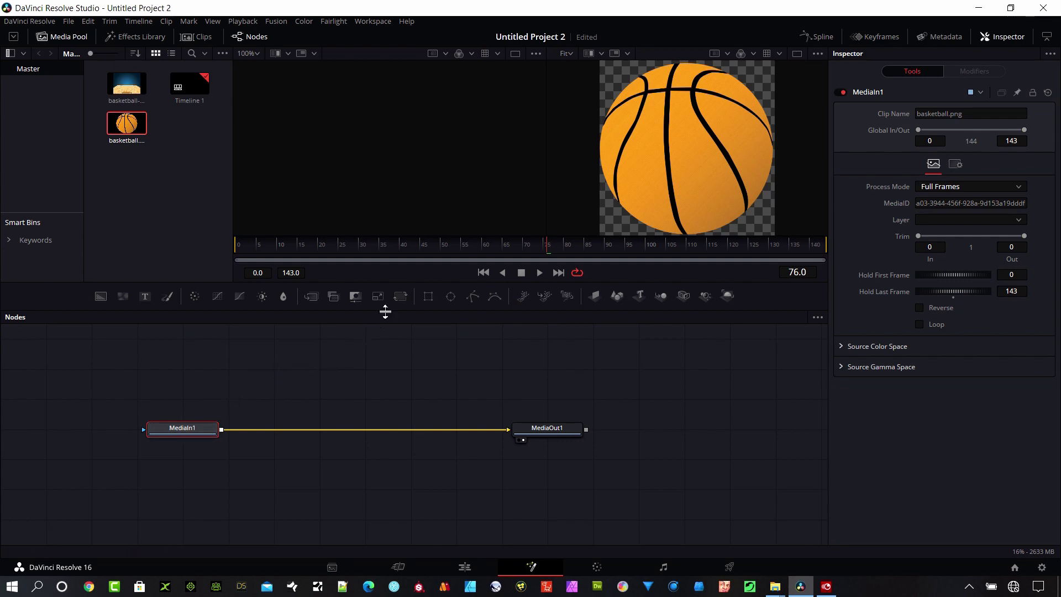
{"action": "left_click_drag", "start_coordinate": [398, 298], "coordinate": [340, 426]}
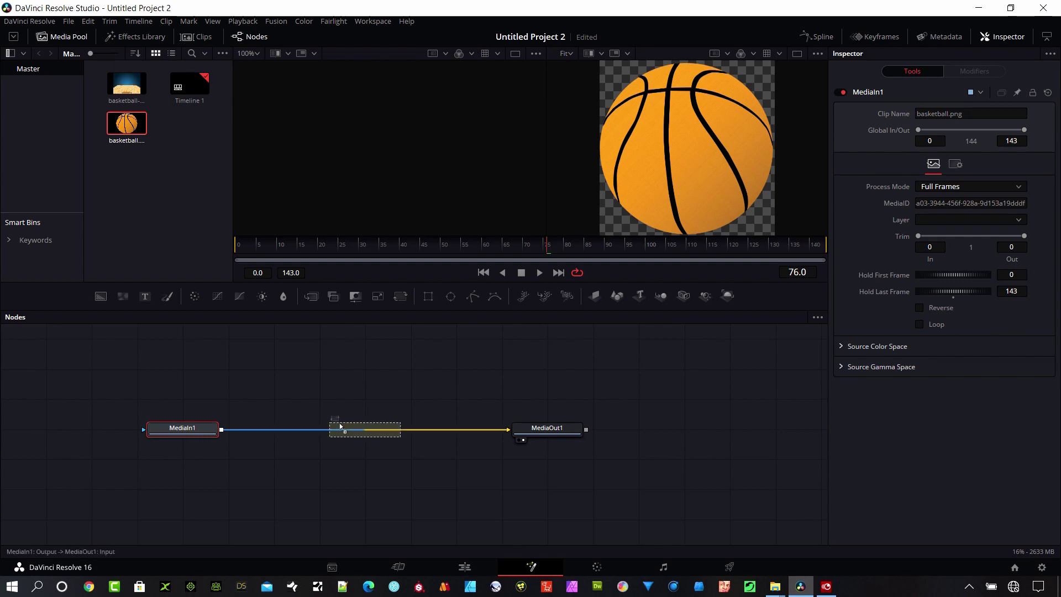
- Insert Transform1 between MediaIn1 and MediaOut1, set Size to 0.36, and return to frame 0
{"action": "mouse_move", "coordinate": [346, 429]}
{"action": "left_mouse_down"}
{"action": "mouse_move", "coordinate": [371, 403]}
{"action": "mouse_move", "coordinate": [367, 430]}
{"action": "left_mouse_up"}
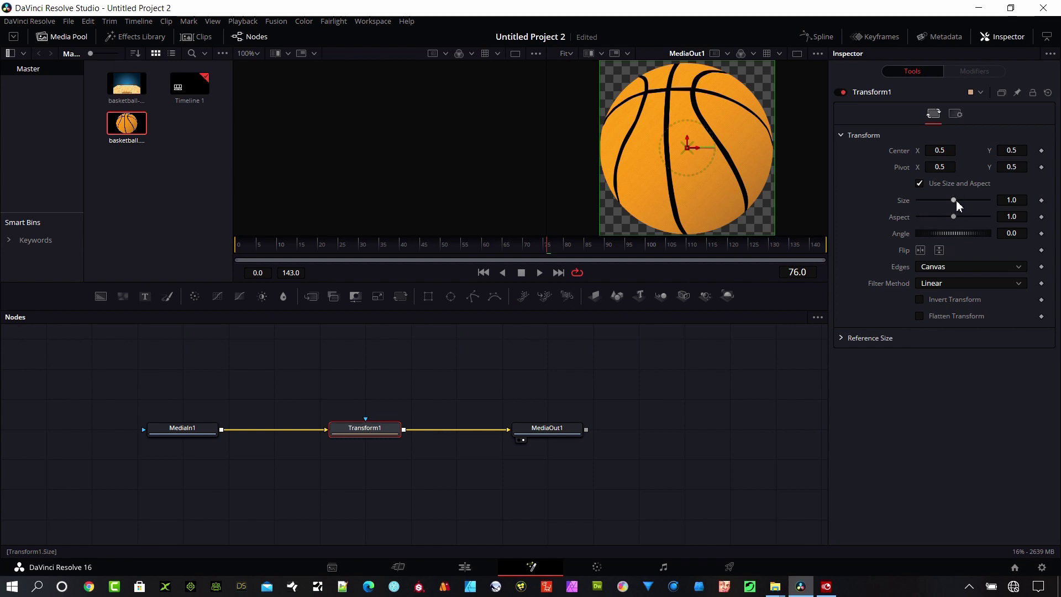
{"action": "left_click_drag", "start_coordinate": [958, 205], "coordinate": [938, 209]}
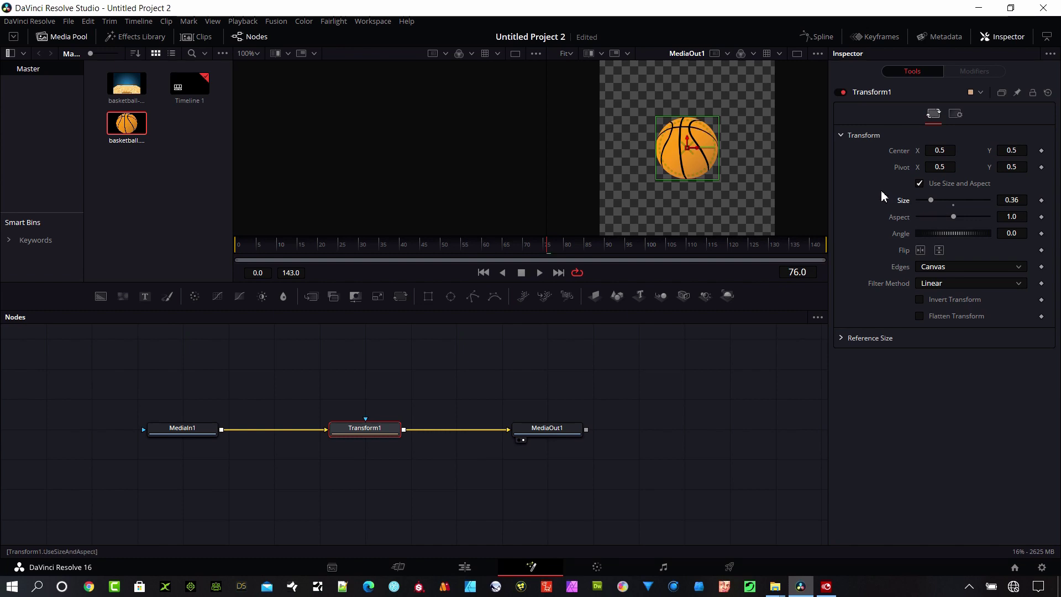
{"action": "left_click_drag", "start_coordinate": [315, 244], "coordinate": [230, 255]}
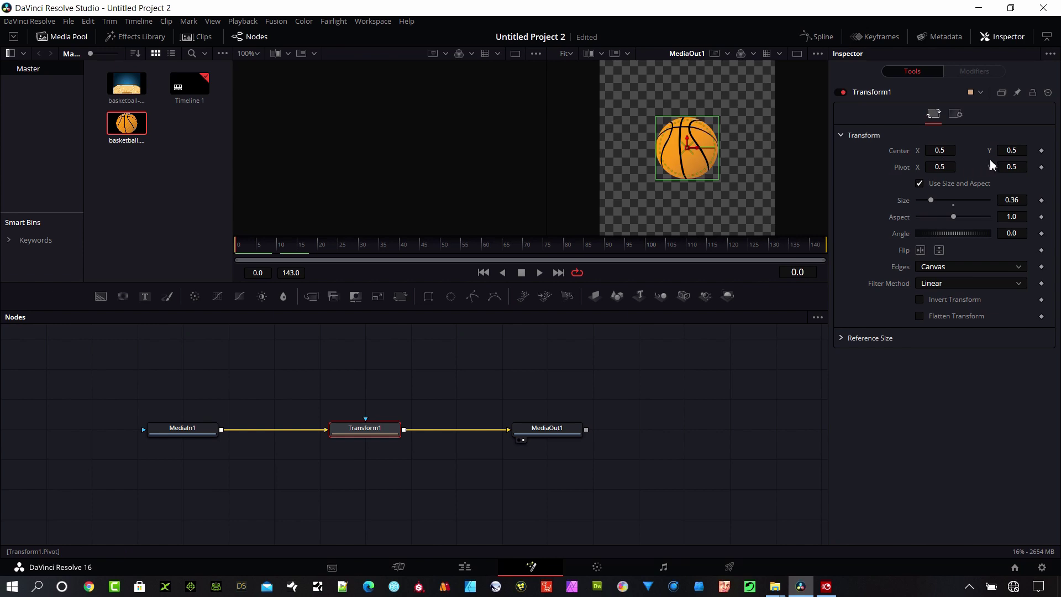
- Set Center X to 0.5 and keyframe the ball's Center at frame 0
{"action": "mouse_move", "coordinate": [957, 150]}
{"action": "left_mouse_down"}
{"action": "mouse_move", "coordinate": [904, 150]}
{"action": "mouse_move", "coordinate": [940, 151]}
{"action": "left_mouse_up"}
{"action": "double_click", "coordinate": [940, 150]}
{"action": "type", "text": "0.5"}
{"action": "key", "text": "Return"}
{"action": "left_click", "coordinate": [1042, 151]}
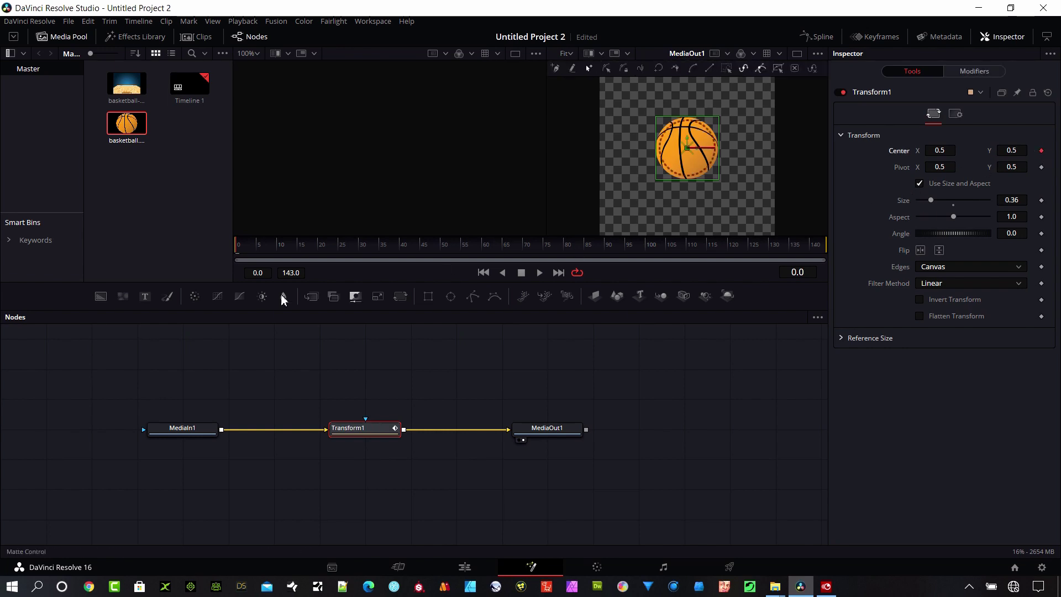
- Lower the ball to Center Y 0.178 at frame 4, then raise it back to 0.5 at frame 17
{"action": "left_click_drag", "start_coordinate": [251, 255], "coordinate": [256, 254]}
{"action": "left_click_drag", "start_coordinate": [1017, 152], "coordinate": [962, 152]}
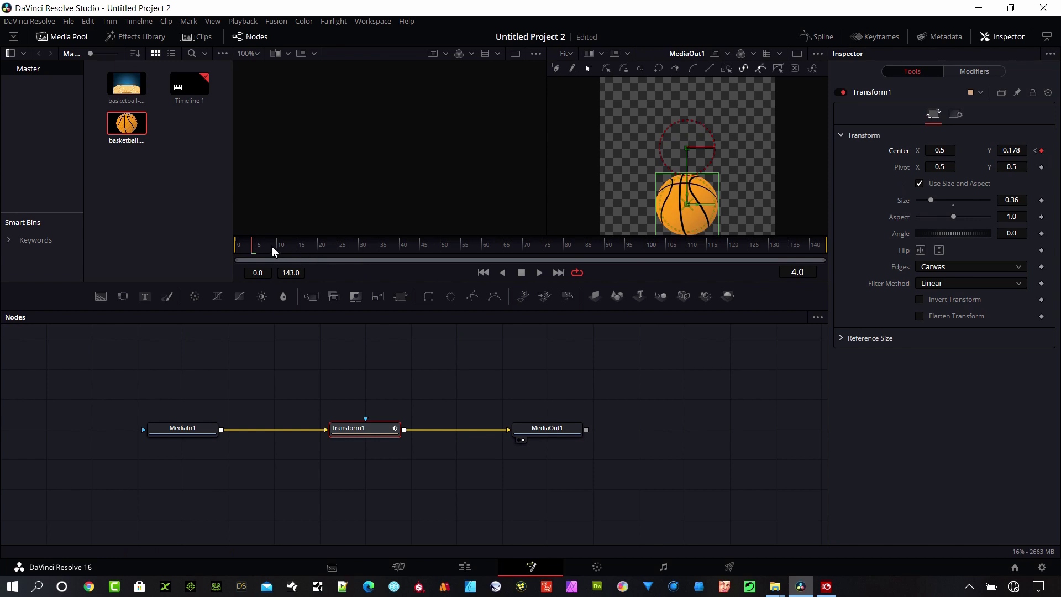
{"action": "left_click_drag", "start_coordinate": [261, 248], "coordinate": [307, 250]}
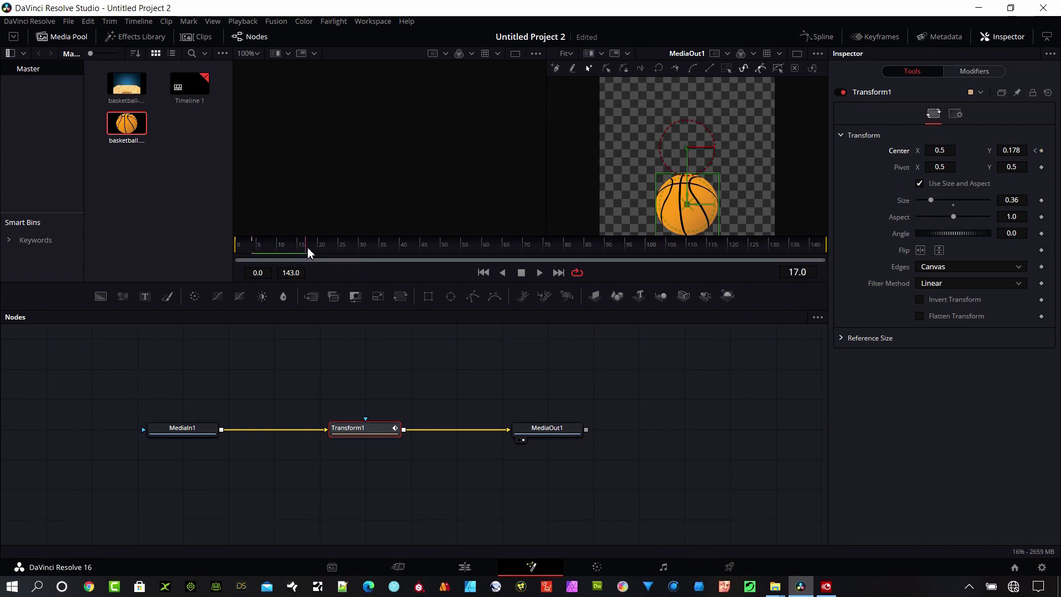
{"action": "left_click", "coordinate": [1022, 153]}
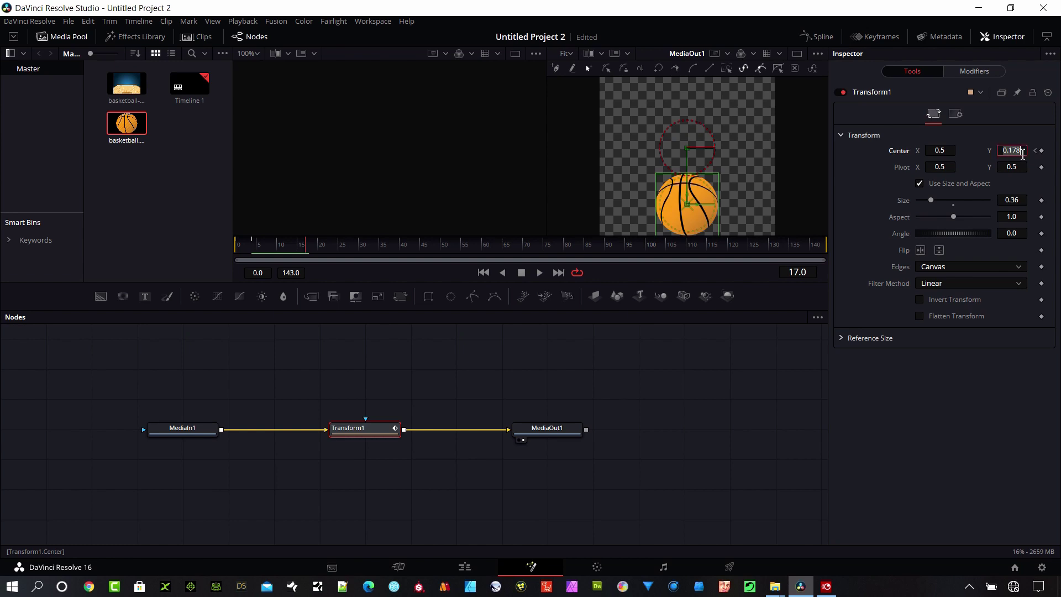
{"action": "type", "text": "0.5"}
{"action": "key", "text": "Tab"}
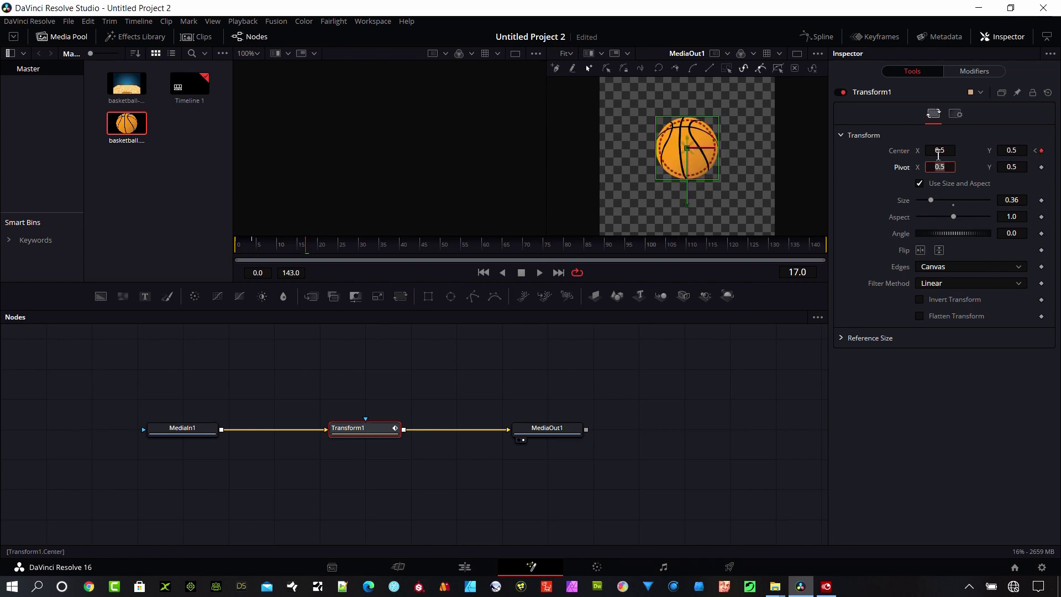
- Scrub through the frames to preview the ball's bounce
{"action": "mouse_move", "coordinate": [299, 252]}
{"action": "left_mouse_down"}
{"action": "mouse_move", "coordinate": [325, 250]}
{"action": "mouse_move", "coordinate": [246, 247]}
{"action": "mouse_move", "coordinate": [308, 253]}
{"action": "left_mouse_up"}
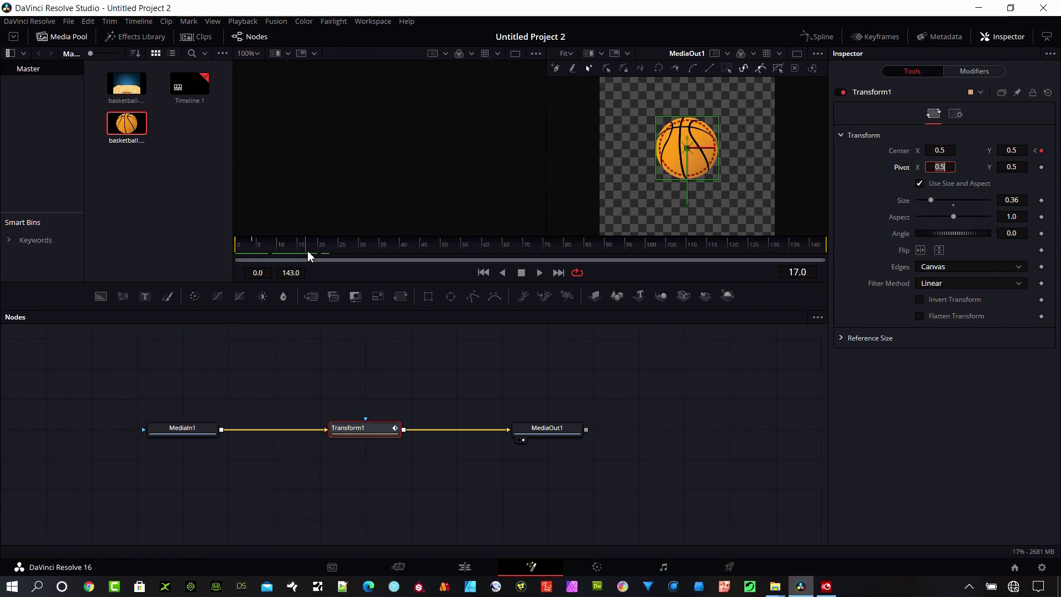
{"action": "mouse_move", "coordinate": [303, 252]}
{"action": "left_mouse_down"}
{"action": "mouse_move", "coordinate": [253, 251]}
{"action": "mouse_move", "coordinate": [308, 252]}
{"action": "left_mouse_up"}
{"action": "left_click", "coordinate": [828, 40]}
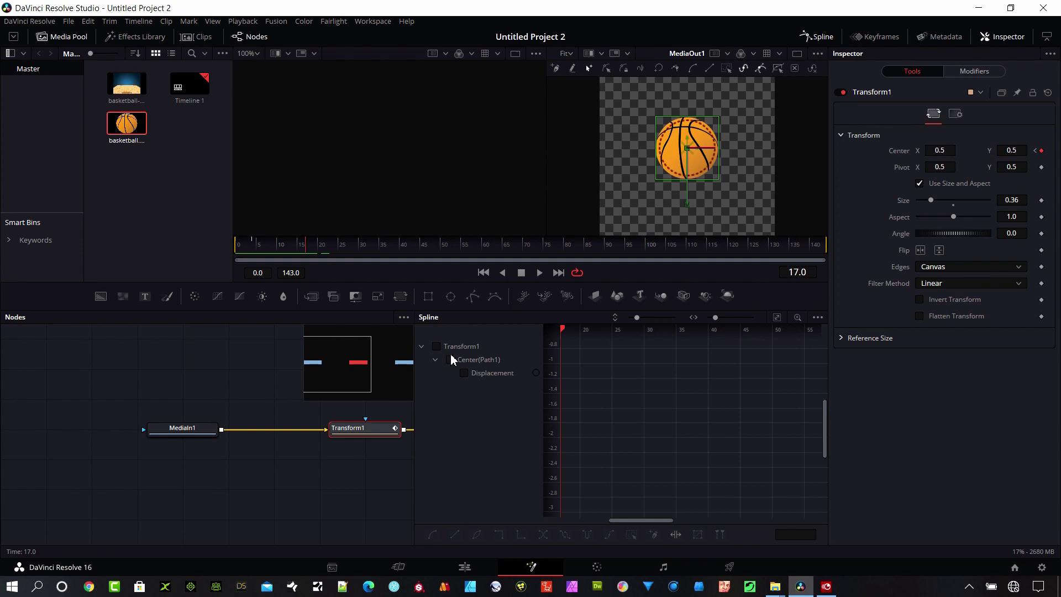
- Show the Center path's Displacement curve, fit it in view, and select all three keyframes
{"action": "left_click", "coordinate": [437, 347]}
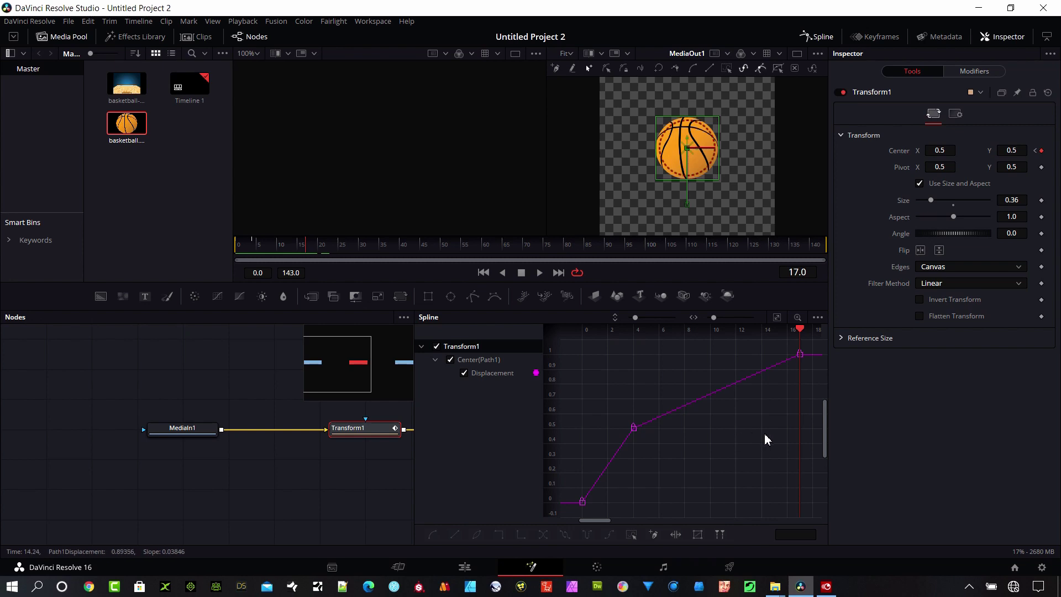
{"action": "mouse_move", "coordinate": [765, 433]}
{"action": "left_mouse_down"}
{"action": "mouse_move", "coordinate": [675, 413]}
{"action": "mouse_move", "coordinate": [796, 430]}
{"action": "mouse_move", "coordinate": [679, 425]}
{"action": "mouse_move", "coordinate": [782, 430]}
{"action": "mouse_move", "coordinate": [717, 428]}
{"action": "mouse_move", "coordinate": [768, 436]}
{"action": "left_mouse_up"}
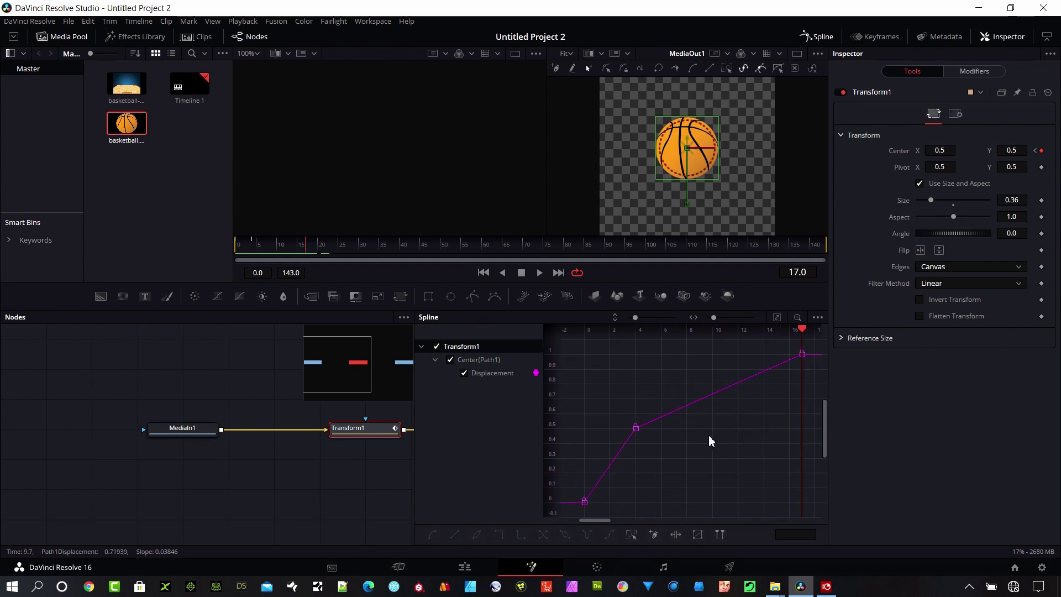
{"action": "scroll", "coordinate": [708, 437], "scroll_direction": "down", "scroll_amount": 3}
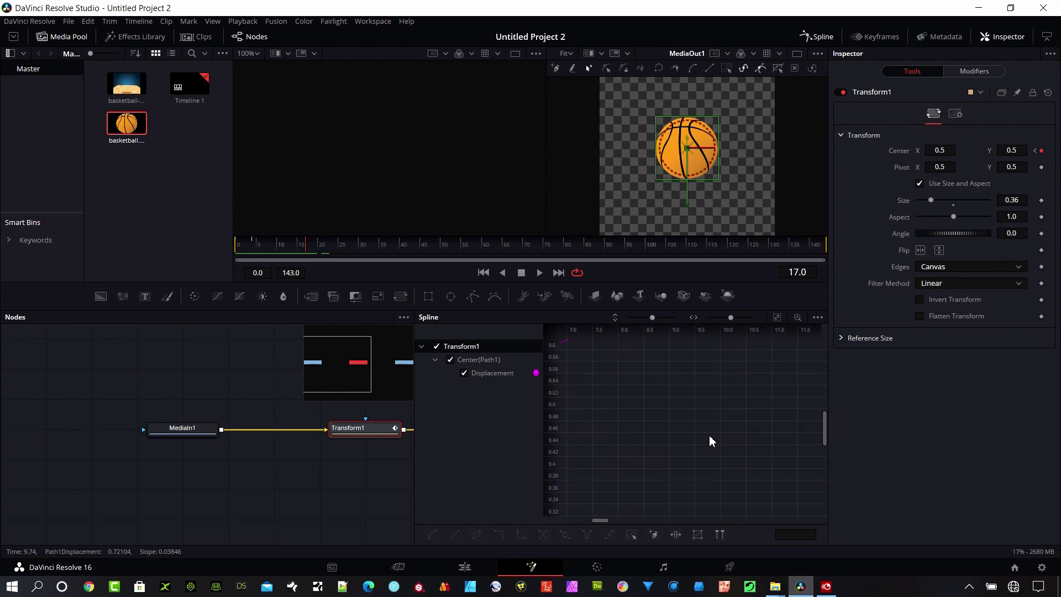
{"action": "scroll", "coordinate": [711, 441], "scroll_direction": "down", "scroll_amount": 3}
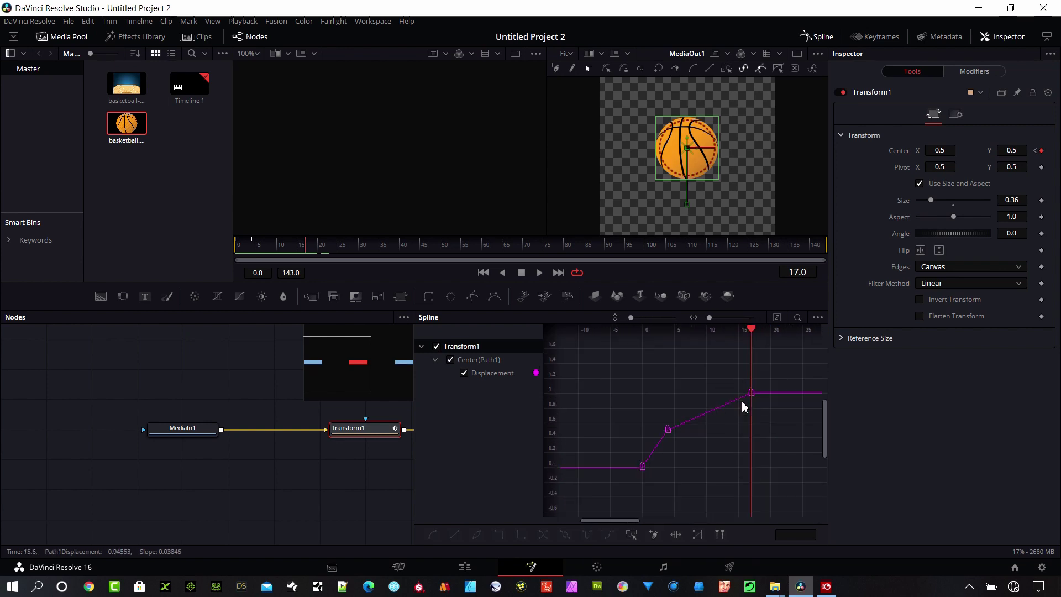
{"action": "scroll", "coordinate": [740, 427], "scroll_direction": "right", "scroll_amount": 3}
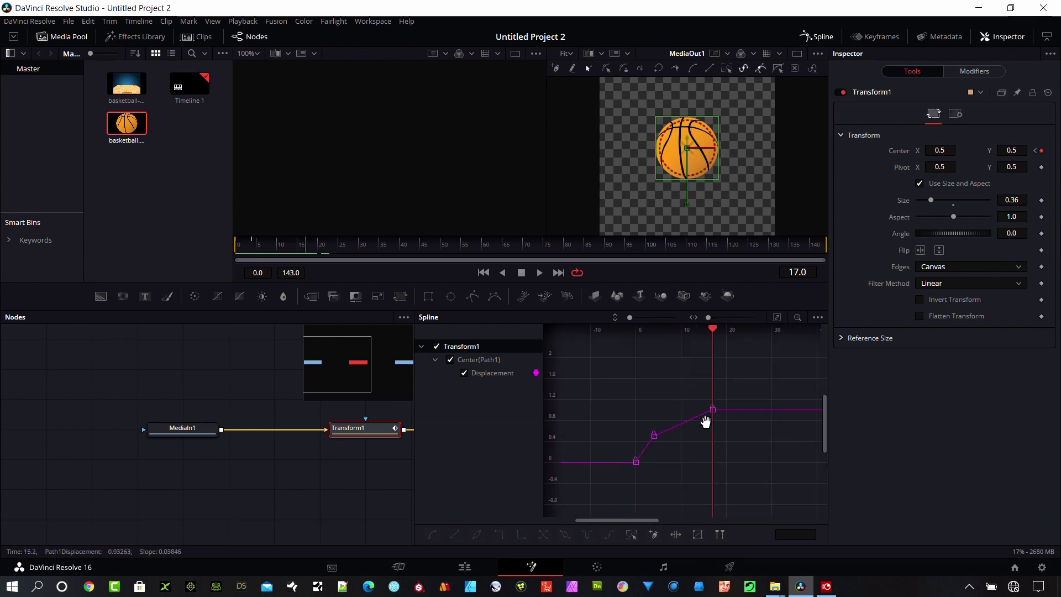
{"action": "left_click", "coordinate": [777, 317]}
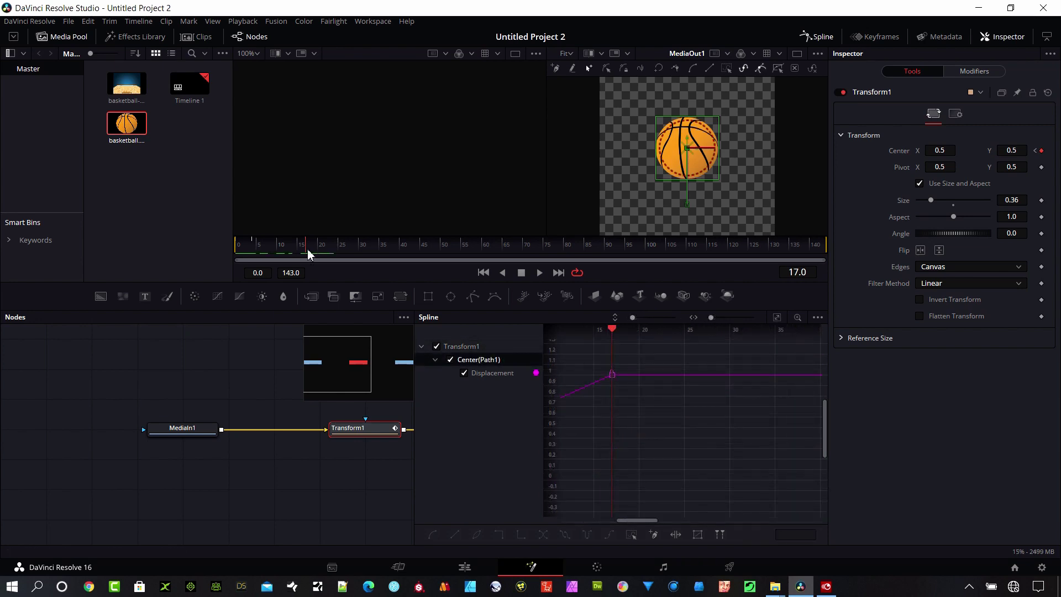
{"action": "left_click_drag", "start_coordinate": [307, 249], "coordinate": [233, 250]}
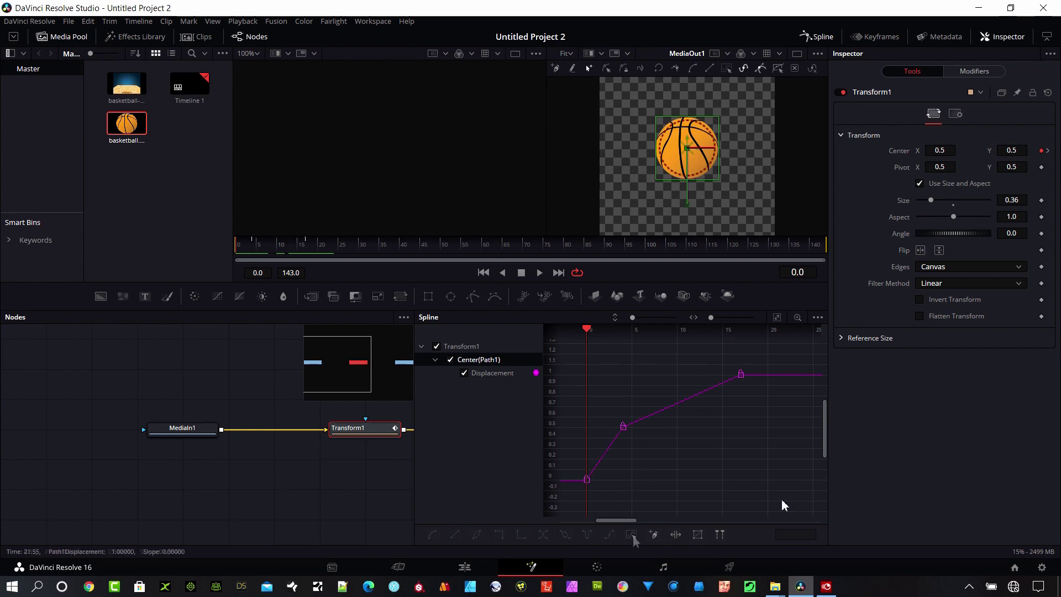
{"action": "left_click_drag", "start_coordinate": [722, 394], "coordinate": [577, 353]}
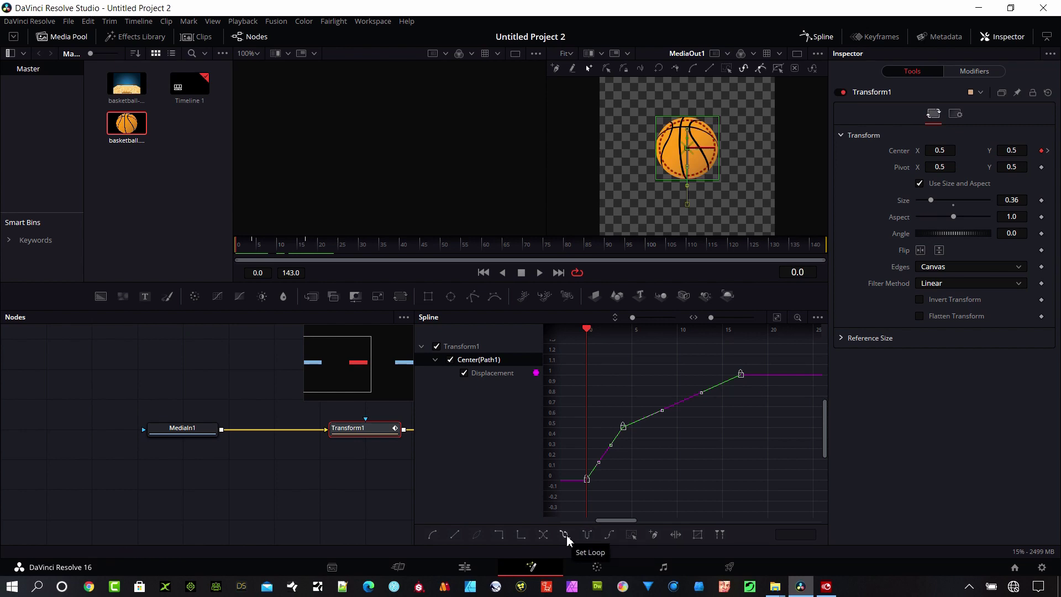
{"action": "right_click", "coordinate": [644, 416]}
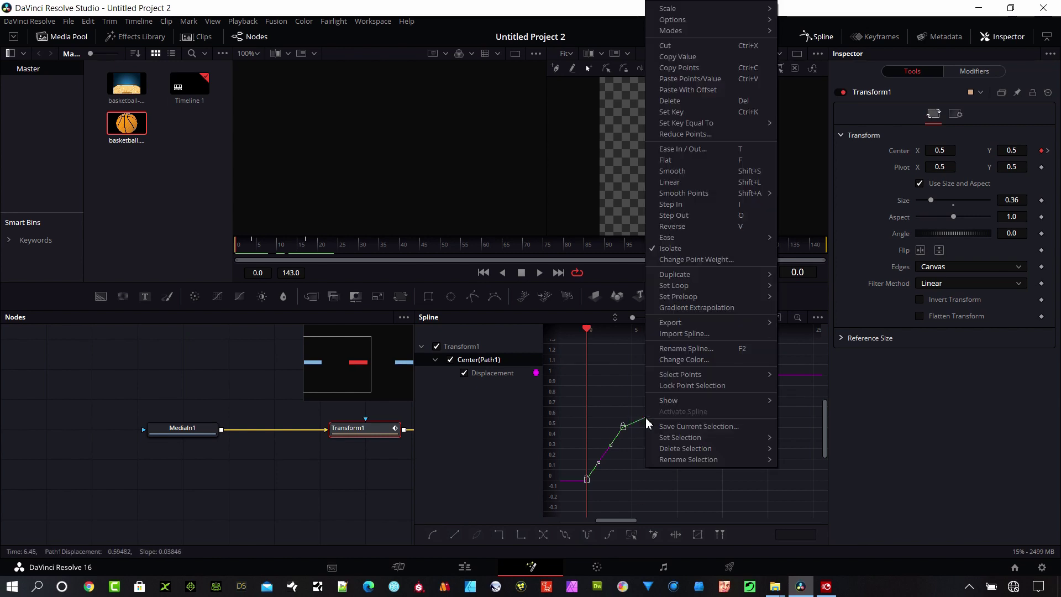
- Set the Displacement curve to Loop so the bounce repeats after frame 17
{"action": "mouse_move", "coordinate": [698, 288]}
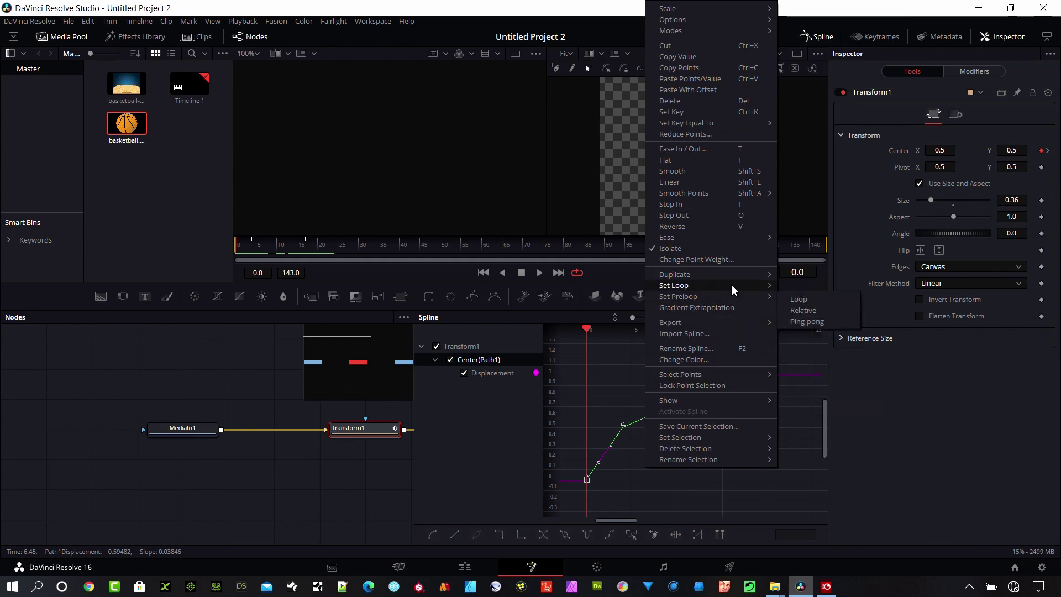
{"action": "left_click", "coordinate": [798, 298]}
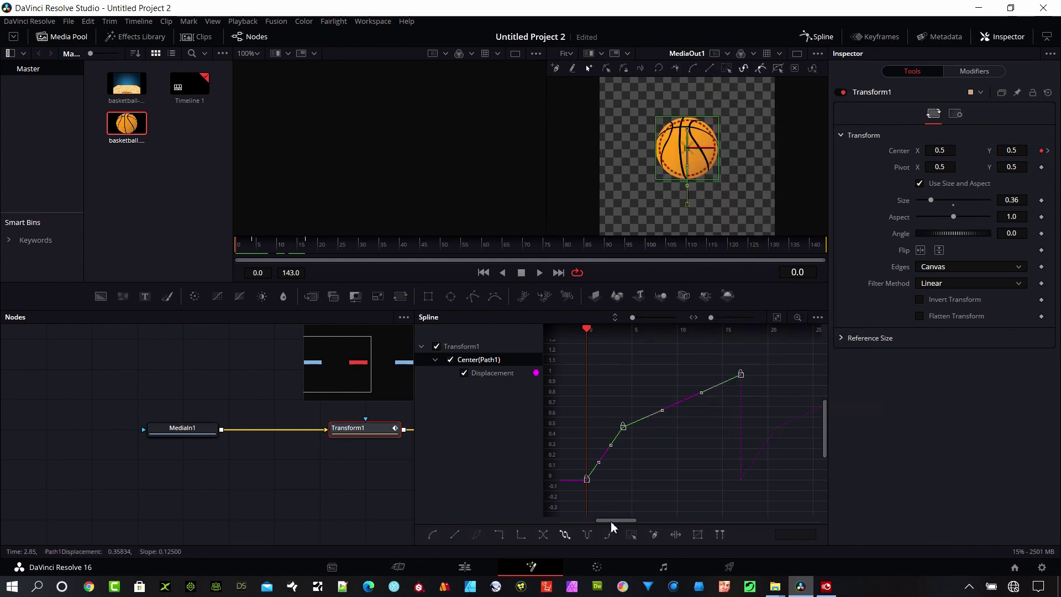
{"action": "left_click_drag", "start_coordinate": [612, 522], "coordinate": [714, 528]}
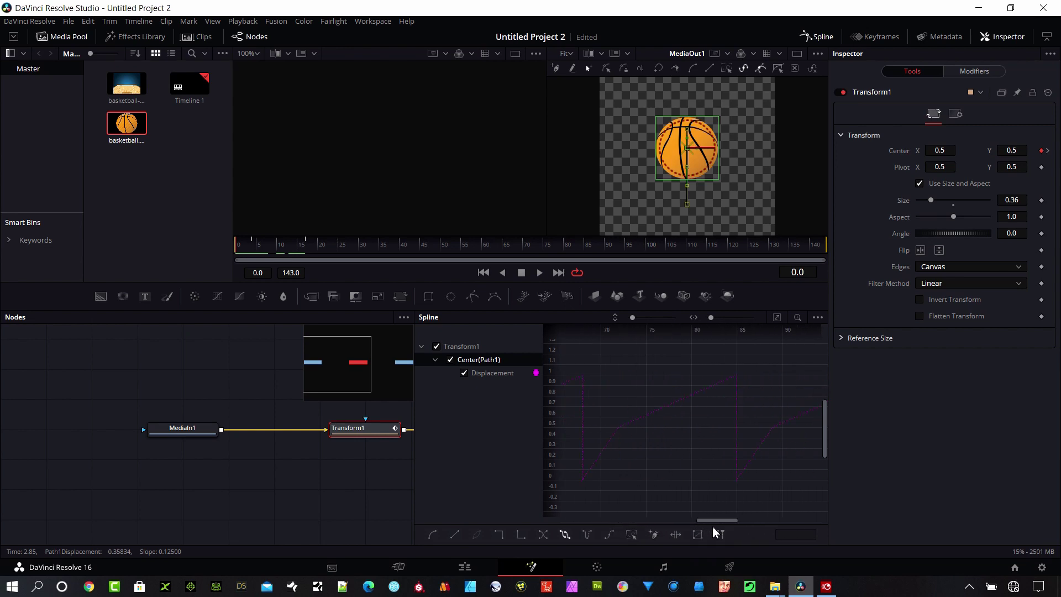
{"action": "left_click_drag", "start_coordinate": [618, 529], "coordinate": [592, 532]}
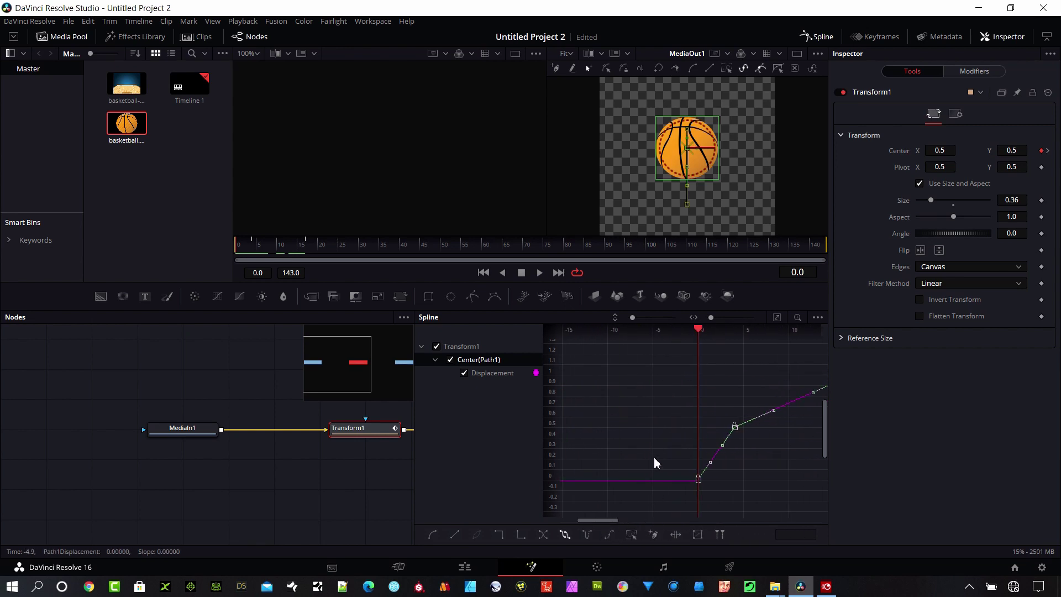
{"action": "left_click", "coordinate": [465, 567]}
{"action": "left_click_drag", "start_coordinate": [422, 403], "coordinate": [436, 434]}
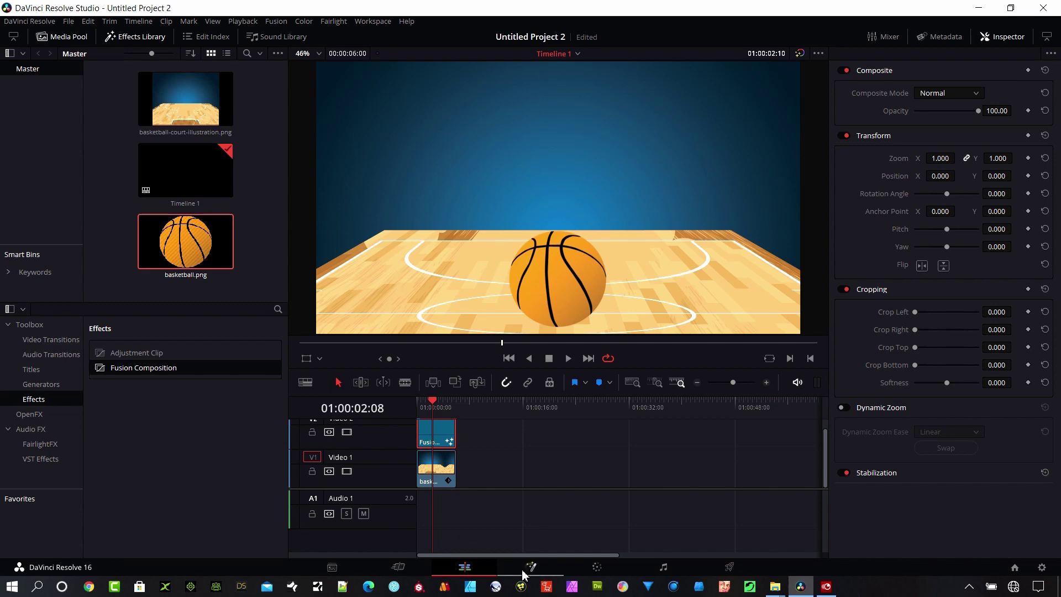
{"action": "right_click", "coordinate": [441, 442]}
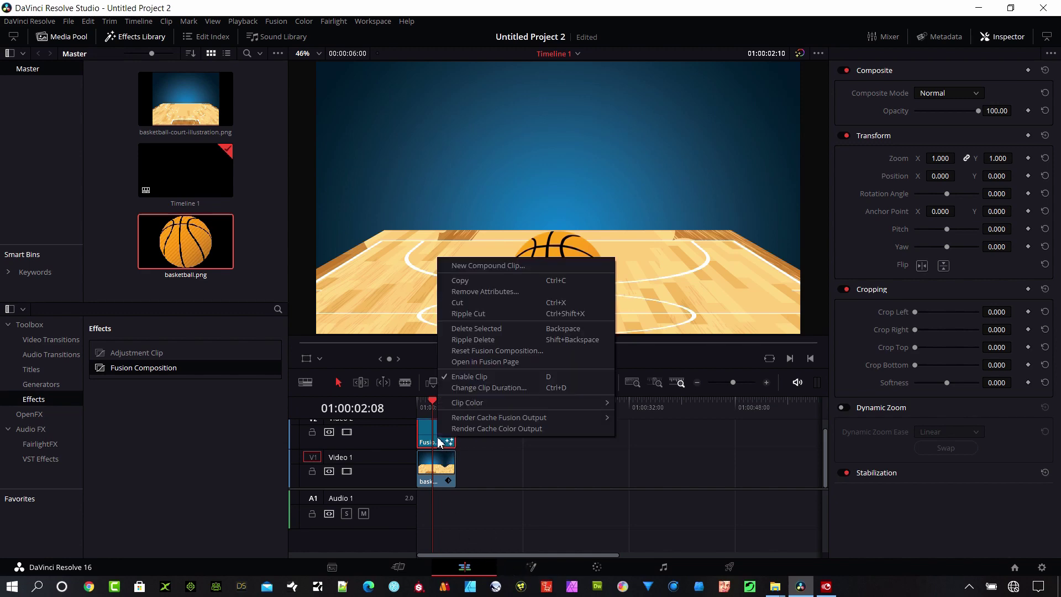
{"action": "left_click", "coordinate": [468, 361]}
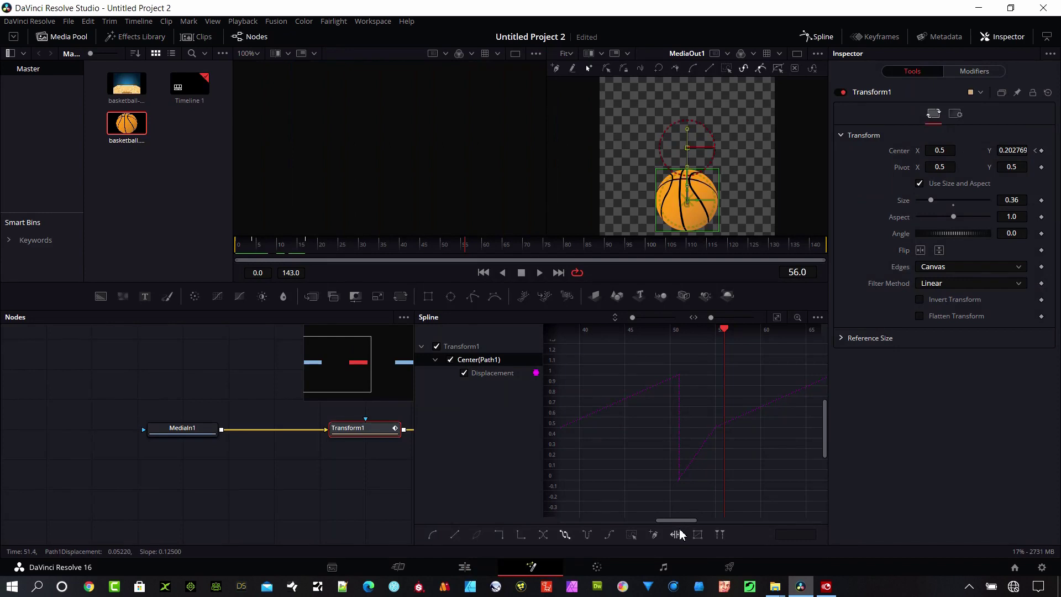
- Apply In Cubic easing to the selected Displacement keyframes
{"action": "left_click_drag", "start_coordinate": [675, 519], "coordinate": [611, 518]}
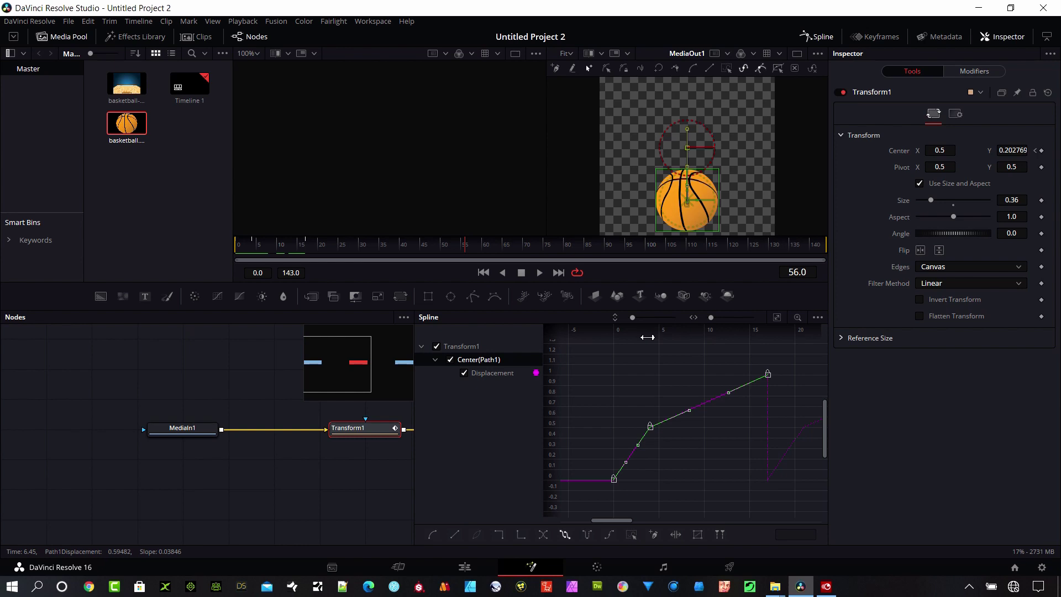
{"action": "right_click", "coordinate": [668, 418]}
{"action": "mouse_move", "coordinate": [712, 242]}
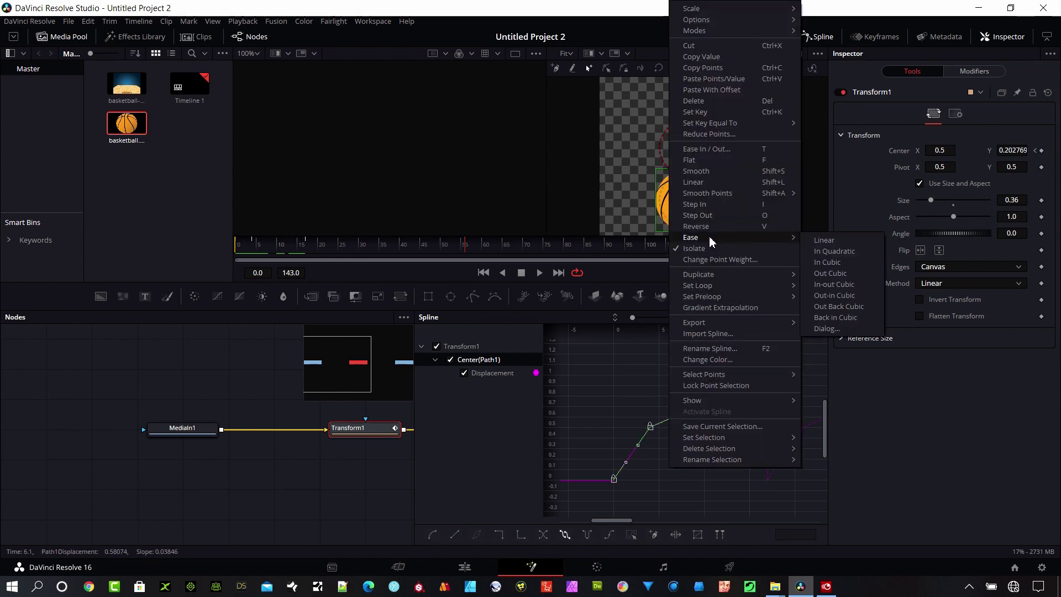
{"action": "left_click", "coordinate": [852, 261]}
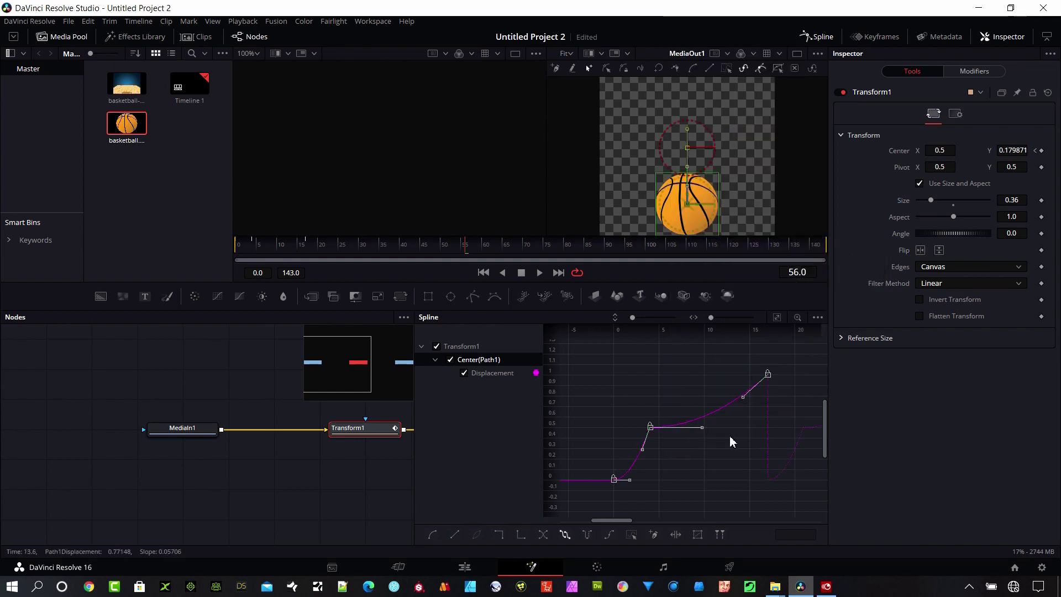
{"action": "mouse_move", "coordinate": [613, 520]}
{"action": "left_mouse_down"}
{"action": "mouse_move", "coordinate": [686, 515]}
{"action": "mouse_move", "coordinate": [603, 519]}
{"action": "left_mouse_up"}
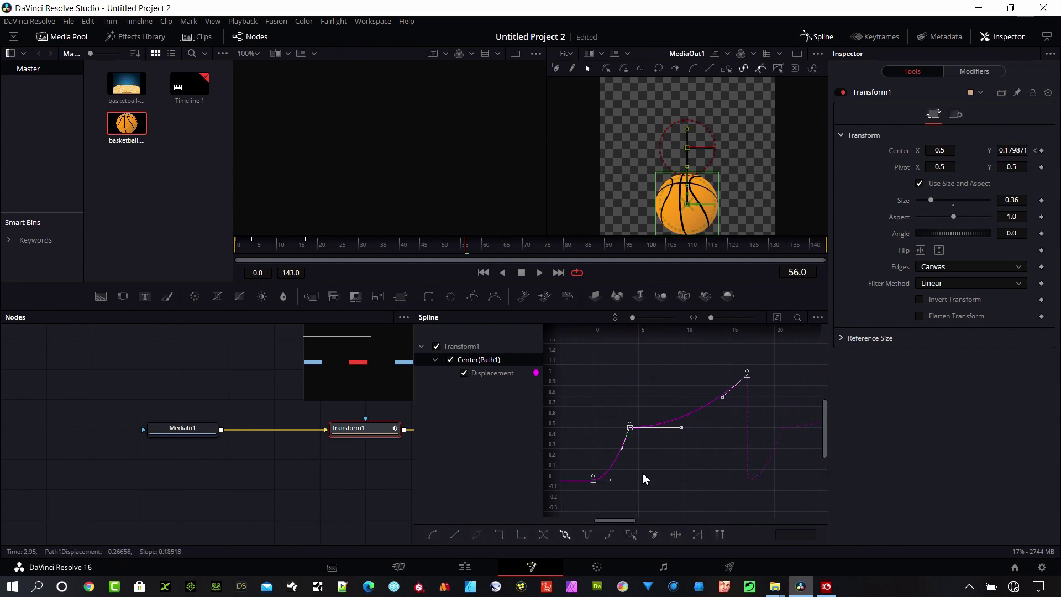
- Make the curve linear from the middle keyframe at frame 4 up to the top keyframe
{"action": "left_click", "coordinate": [628, 502]}
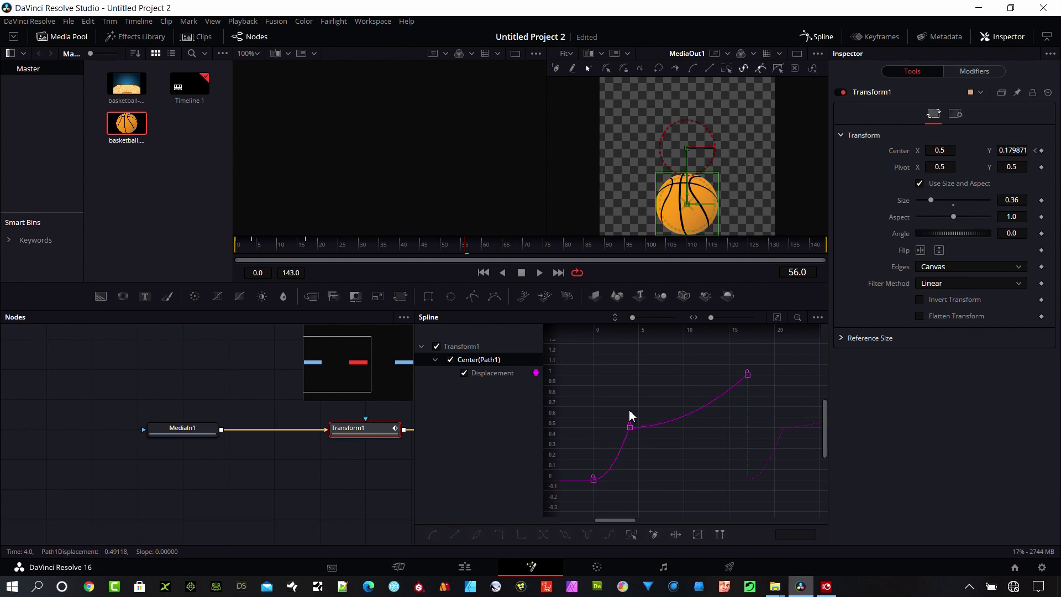
{"action": "left_click_drag", "start_coordinate": [240, 245], "coordinate": [264, 263]}
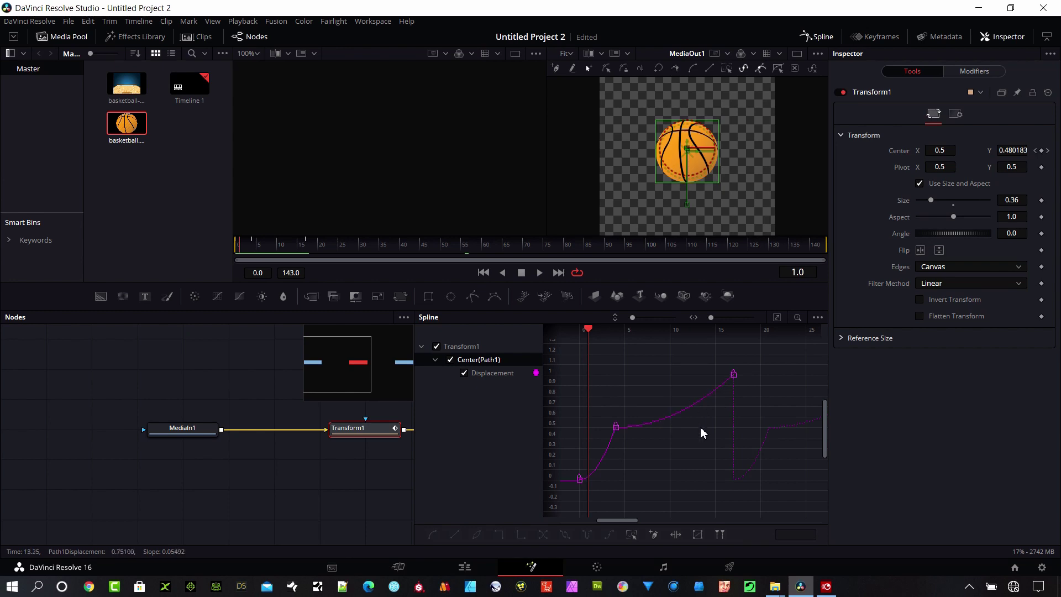
{"action": "left_click_drag", "start_coordinate": [656, 353], "coordinate": [594, 343]}
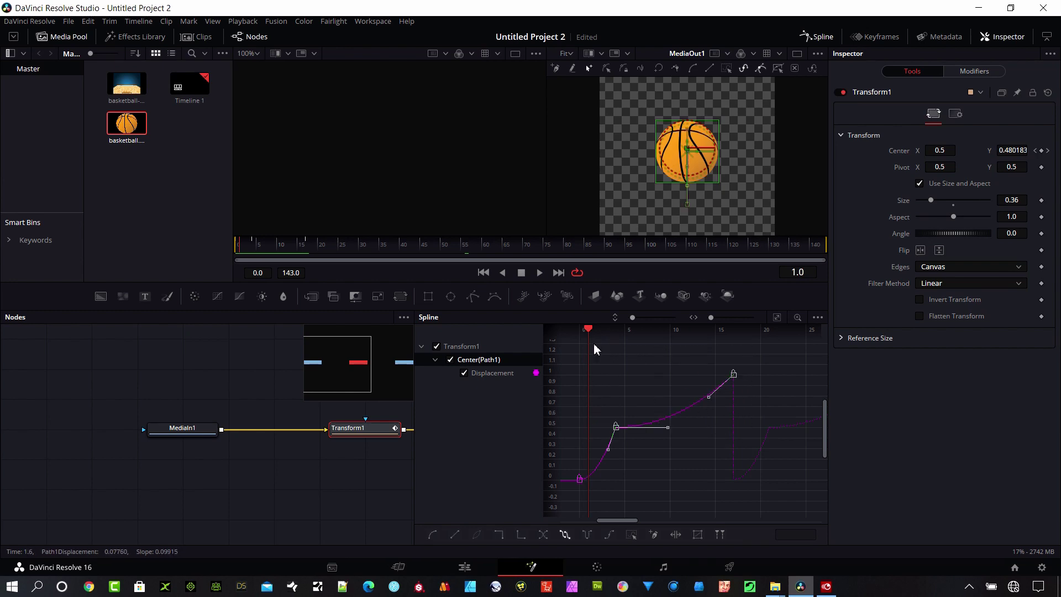
{"action": "right_click", "coordinate": [672, 413]}
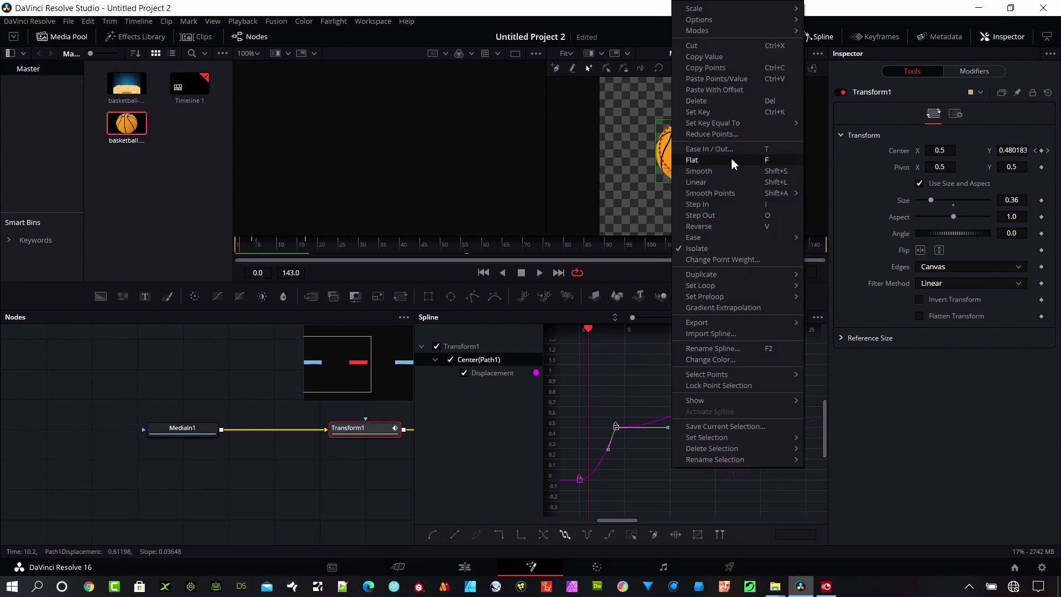
{"action": "mouse_move", "coordinate": [742, 238]}
{"action": "left_click", "coordinate": [839, 244]}
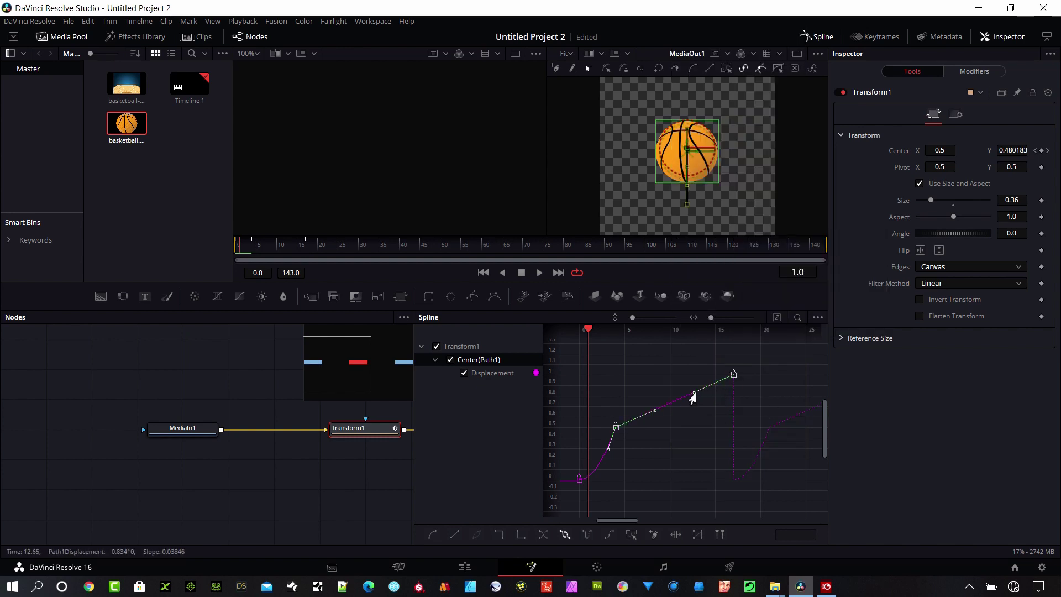
- Set the top keyframe's Ease In to 32.0, with Ease Out at 50.0
{"action": "left_click", "coordinate": [733, 374]}
{"action": "right_click", "coordinate": [733, 378]}
{"action": "left_click", "coordinate": [767, 149]}
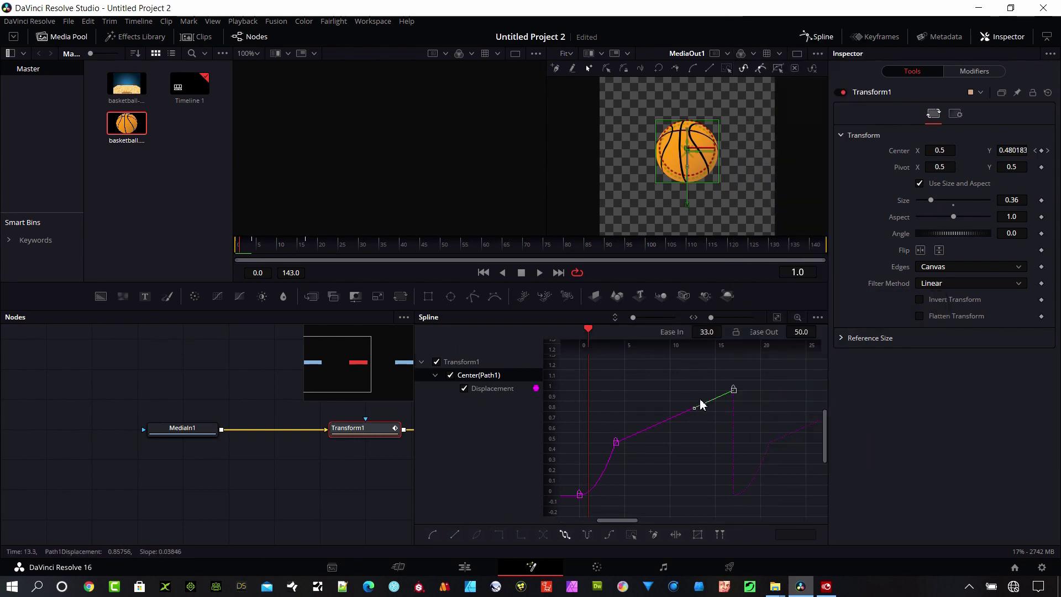
{"action": "mouse_move", "coordinate": [694, 412]}
{"action": "left_mouse_down"}
{"action": "mouse_move", "coordinate": [683, 401]}
{"action": "mouse_move", "coordinate": [696, 393]}
{"action": "left_mouse_up"}
{"action": "left_click_drag", "start_coordinate": [247, 244], "coordinate": [330, 251]}
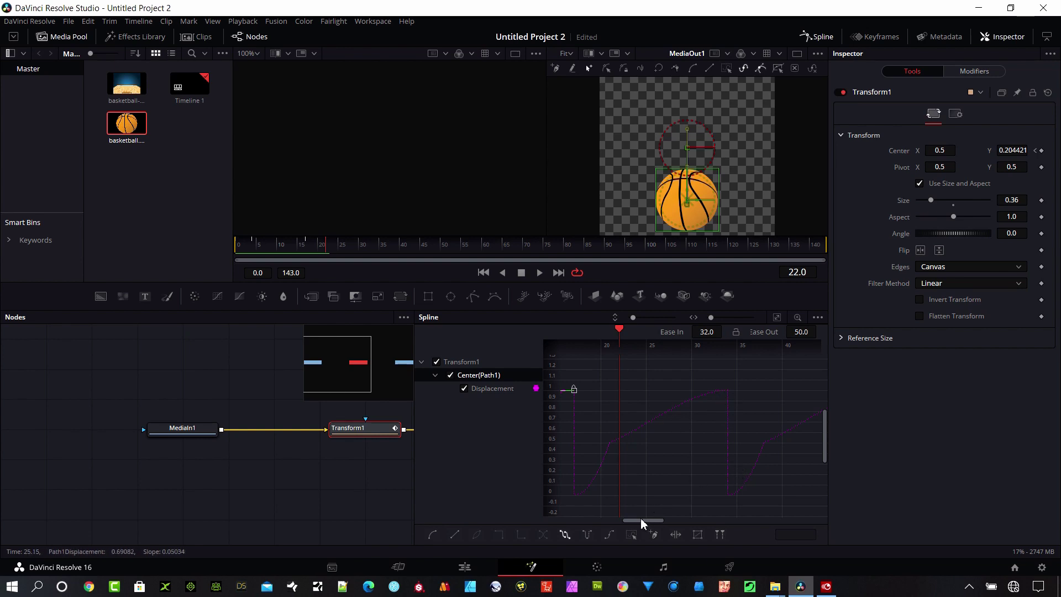
{"action": "left_click_drag", "start_coordinate": [641, 520], "coordinate": [664, 520]}
{"action": "left_click_drag", "start_coordinate": [736, 524], "coordinate": [616, 519]}
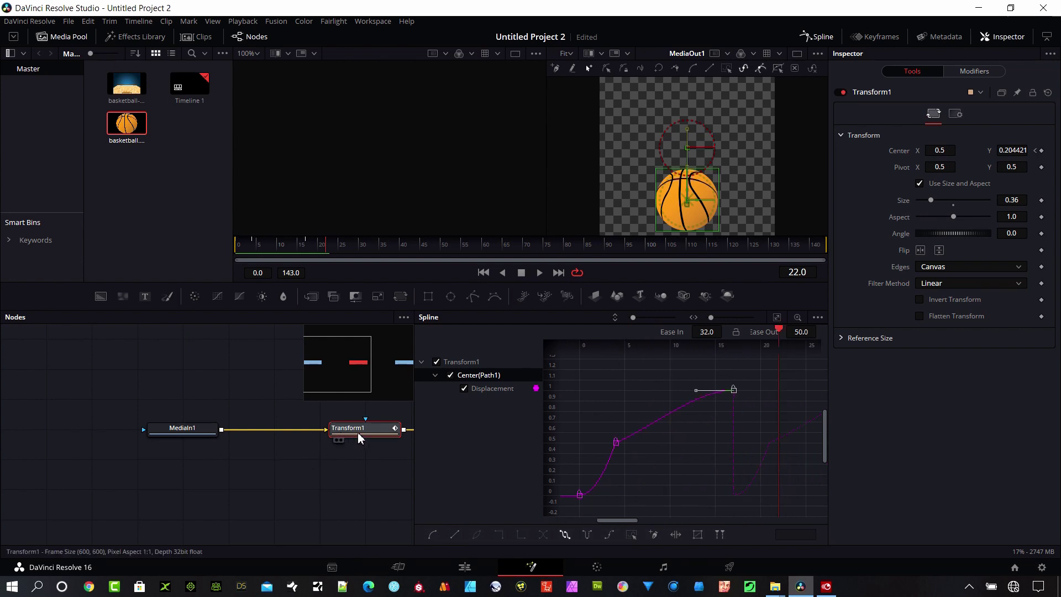
- Show Path1's modifier settings and scrub frames to verify Displacement peaks at 0.876, then resets to 0.0
{"action": "left_click", "coordinate": [975, 74]}
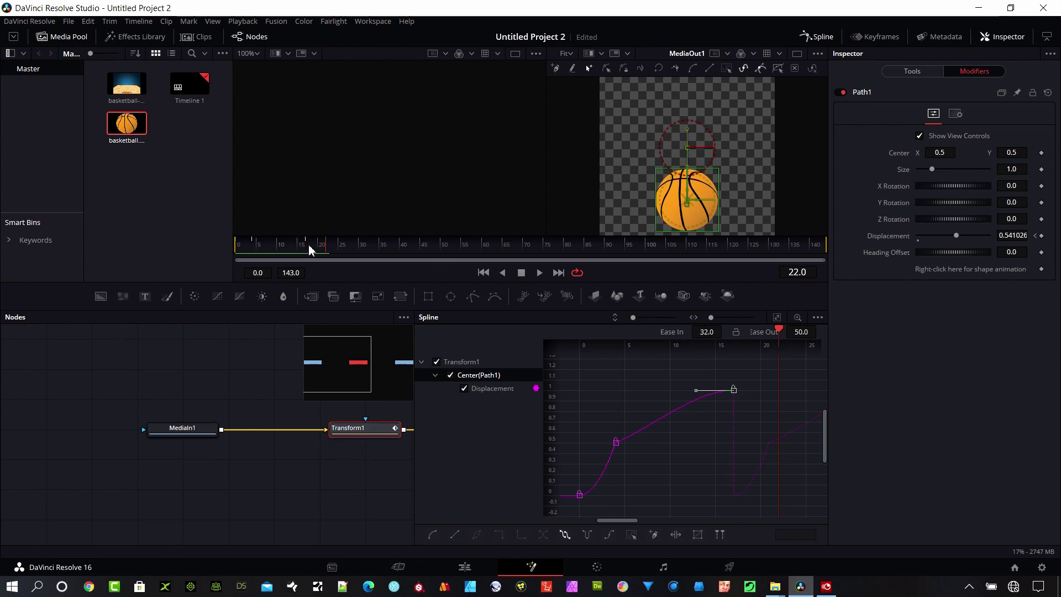
{"action": "left_click_drag", "start_coordinate": [310, 250], "coordinate": [218, 254]}
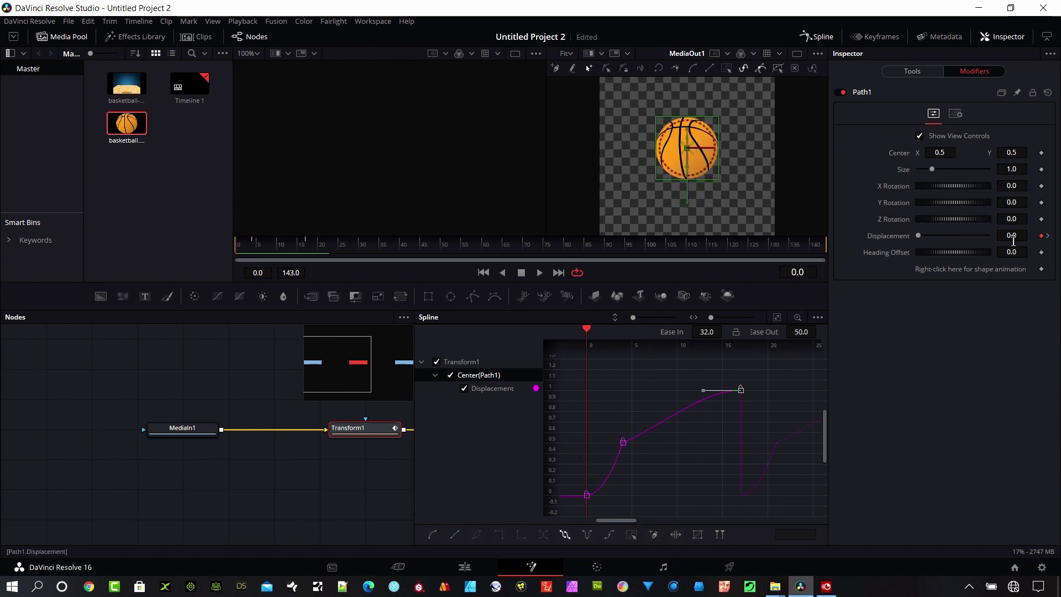
{"action": "left_click_drag", "start_coordinate": [239, 251], "coordinate": [256, 248]}
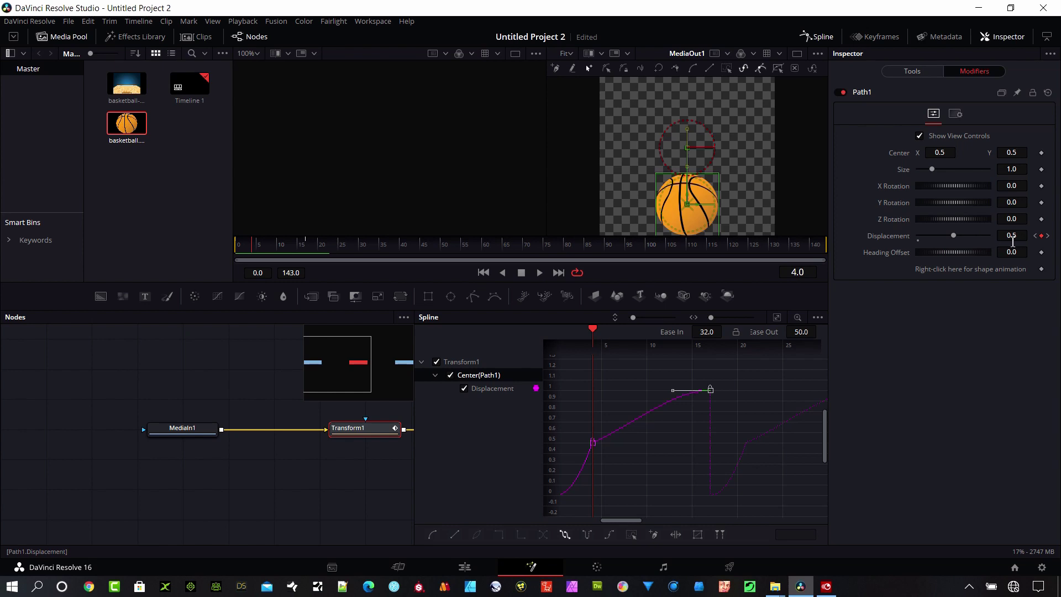
{"action": "left_click_drag", "start_coordinate": [256, 248], "coordinate": [308, 250]}
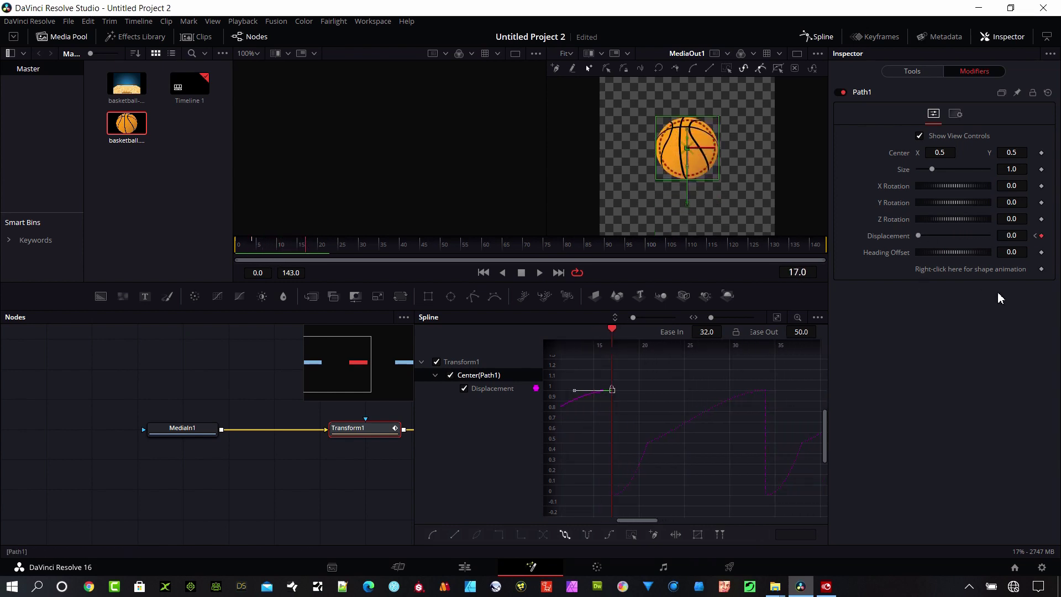